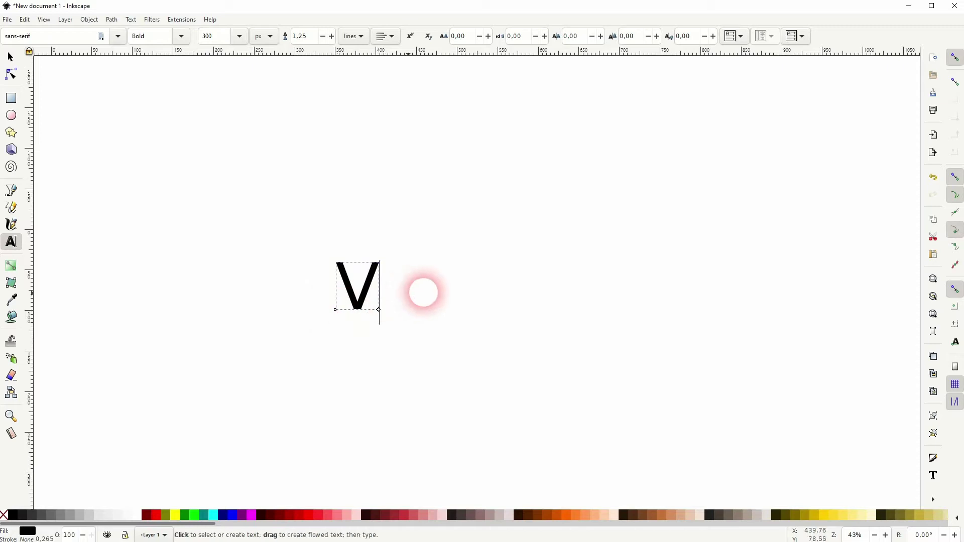
Step: Enlarge the letter V to about 252 × 275 mm and duplicate it to form a row of four overlapping Vs
click(10, 59)
drag(383, 286, 470, 295)
drag(381, 332, 507, 347)
key(ctrl+d)
key(ctrl+d)
key(ctrl+d)
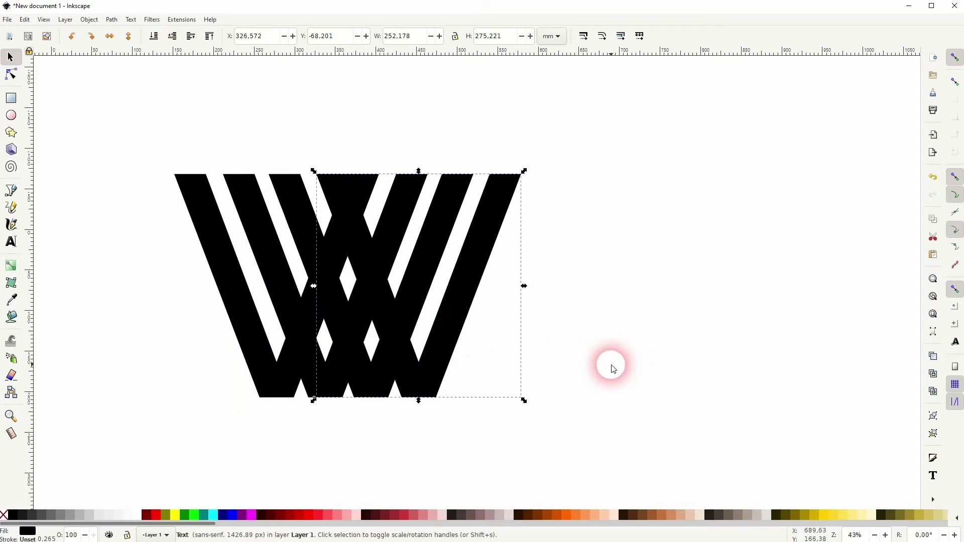
click(612, 367)
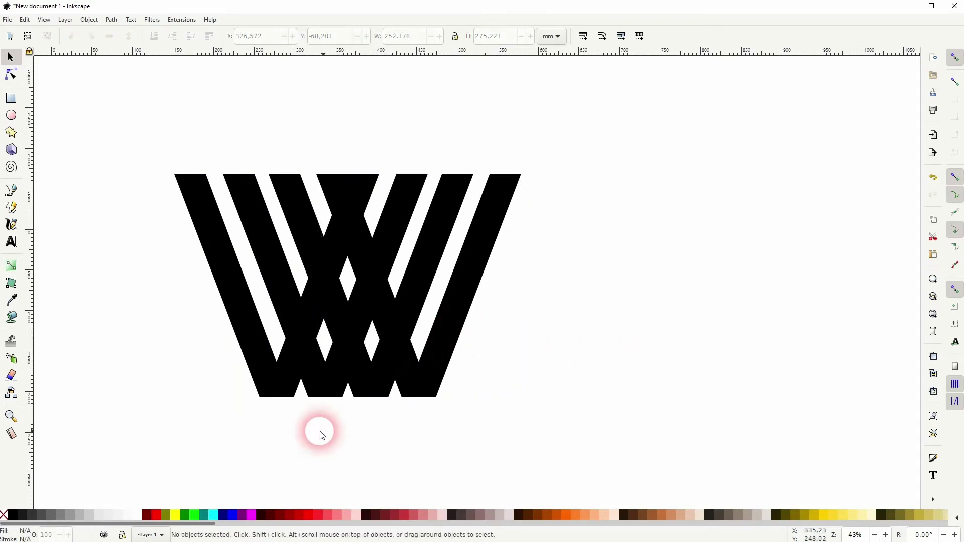
Step: Open the Align and Distribute settings and distribute the centres of all four Vs evenly in the horizontal direction
click(93, 23)
click(133, 335)
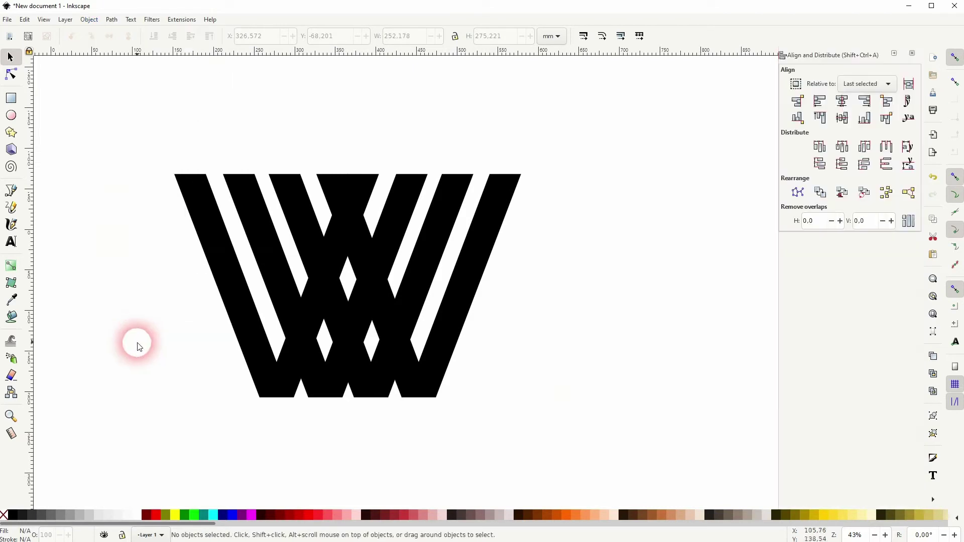
drag(114, 417, 643, 79)
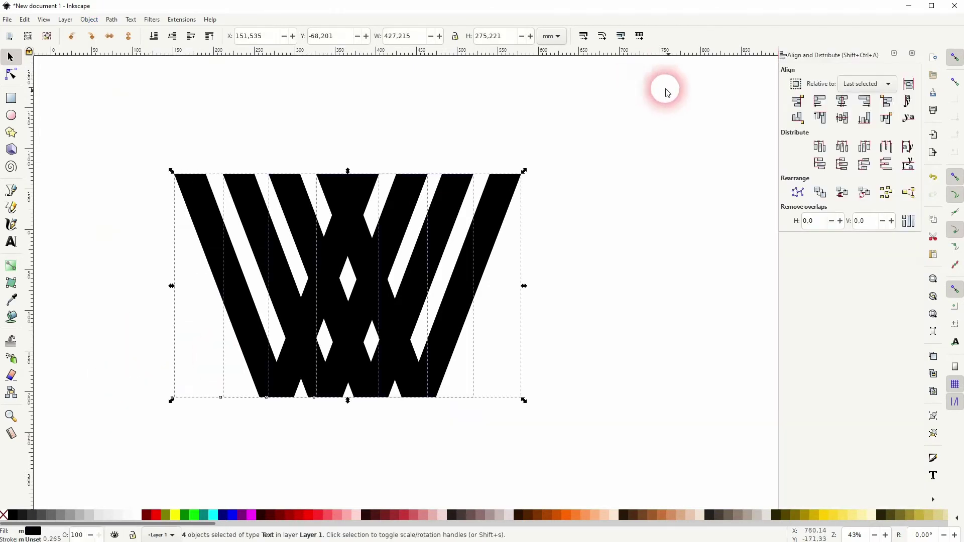
click(843, 152)
click(607, 212)
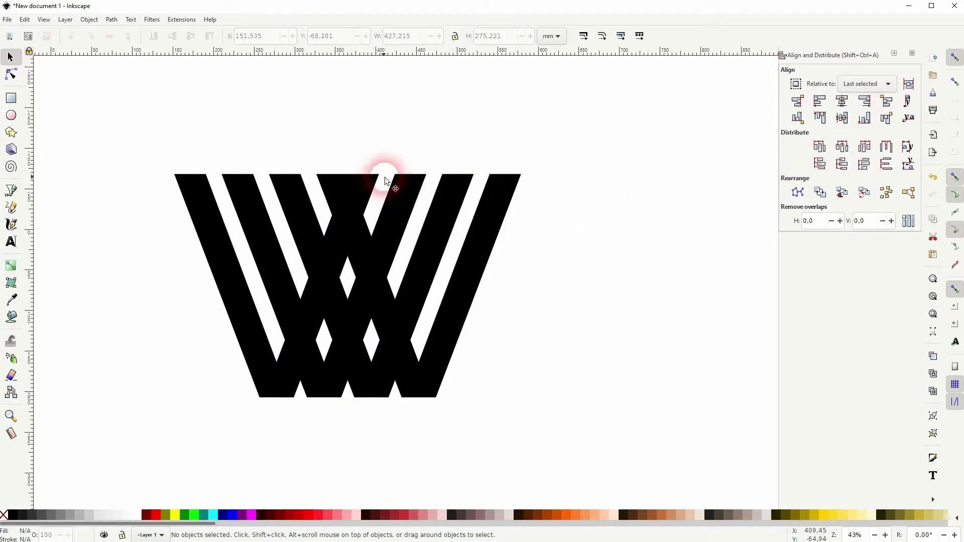
Step: Shift the rightmost V farther right and redistribute all four letters with equal horizontal spacing between centres
drag(363, 243, 382, 244)
drag(158, 416, 689, 97)
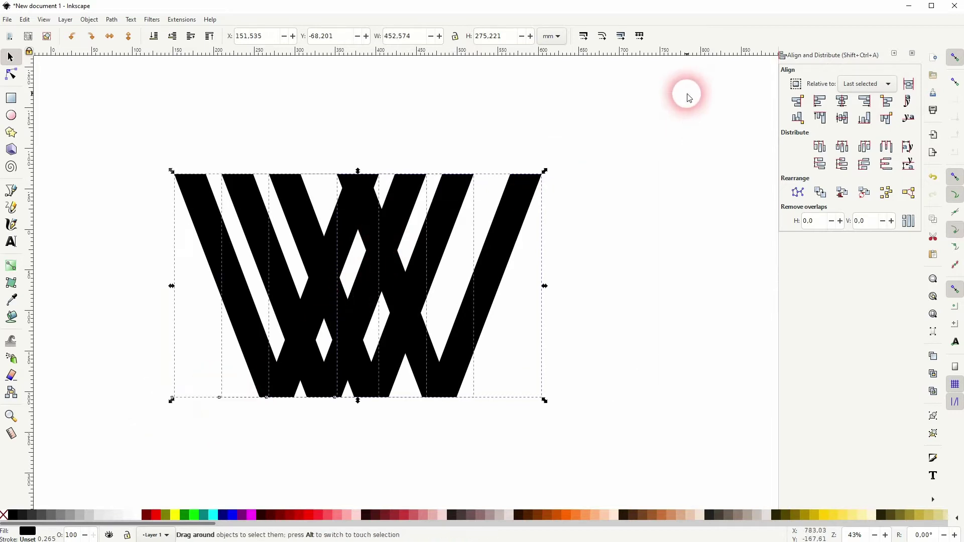
click(842, 158)
click(577, 222)
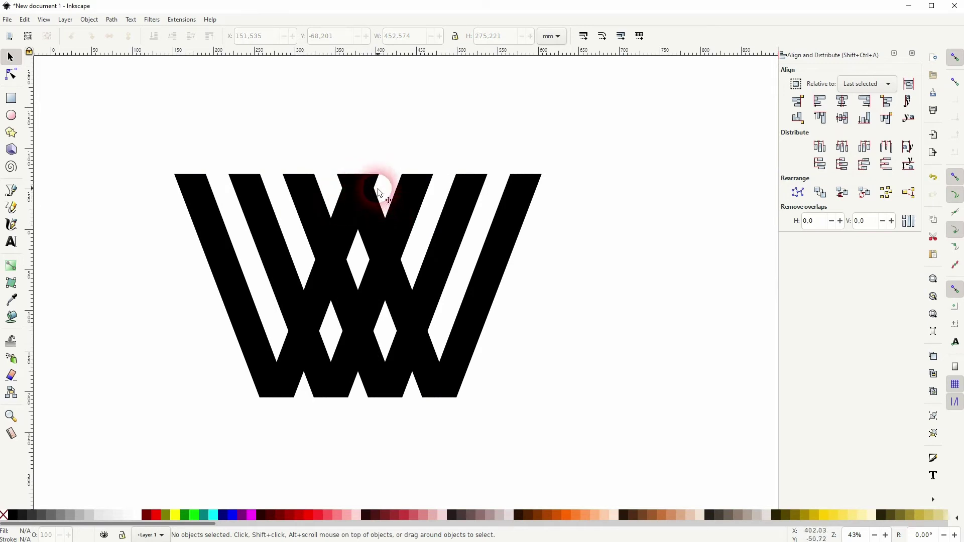
Step: Fill the rightmost V with dark red #AA0000 and move it away to the right of the black Vs
scroll(573, 322, right, 6)
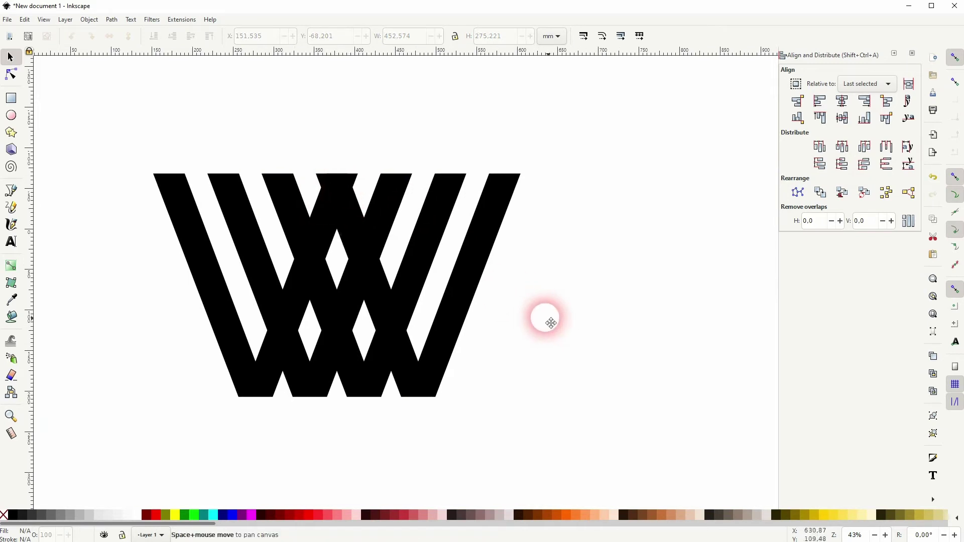
click(347, 305)
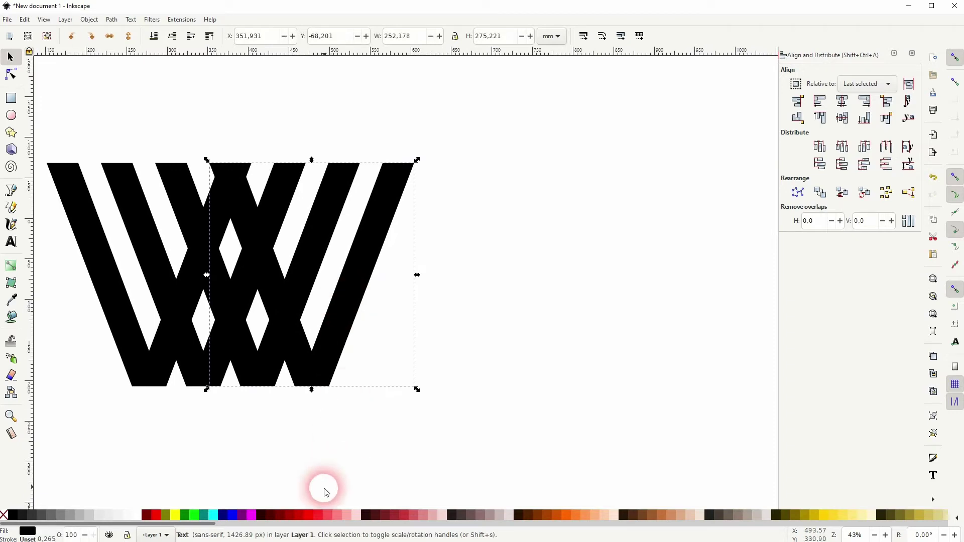
click(280, 518)
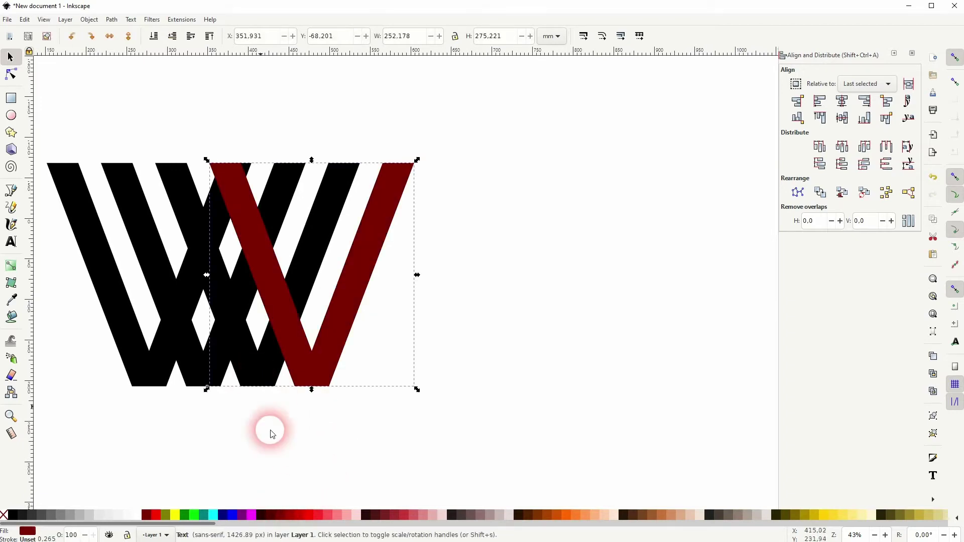
click(301, 516)
click(290, 515)
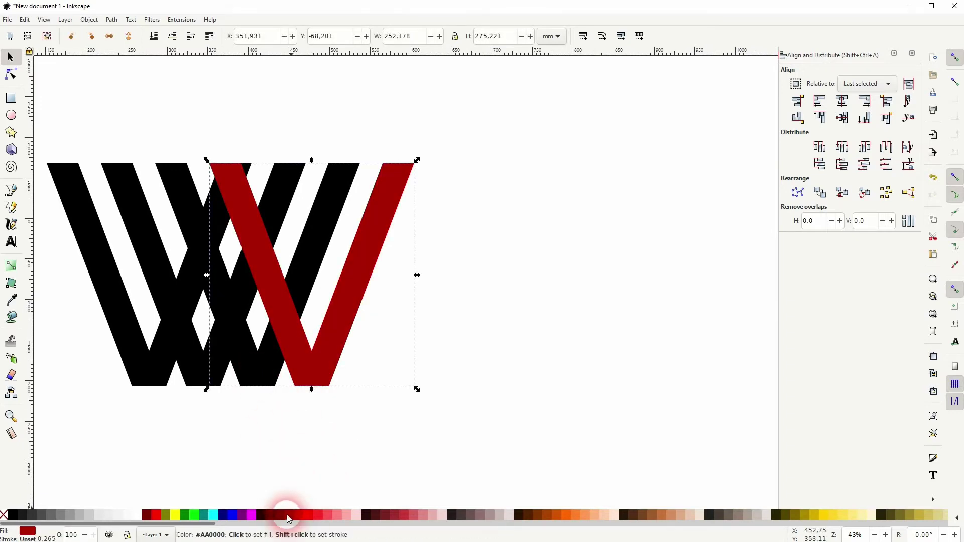
click(308, 516)
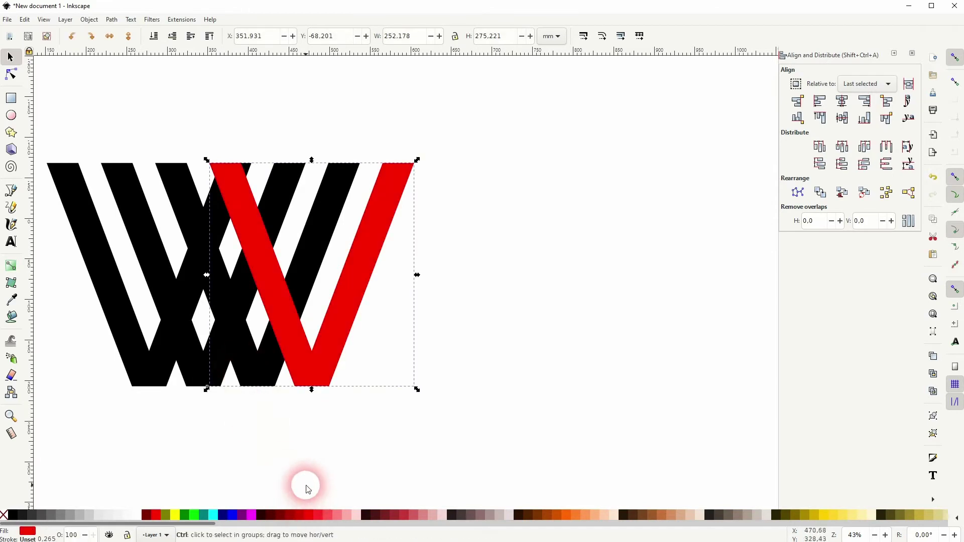
key(ctrl+z)
click(478, 415)
drag(333, 190, 558, 202)
Step: Fill the next two Vs from the right with #FF0000 and #FF5555, shifting each one right toward the dark red V
click(304, 391)
click(311, 516)
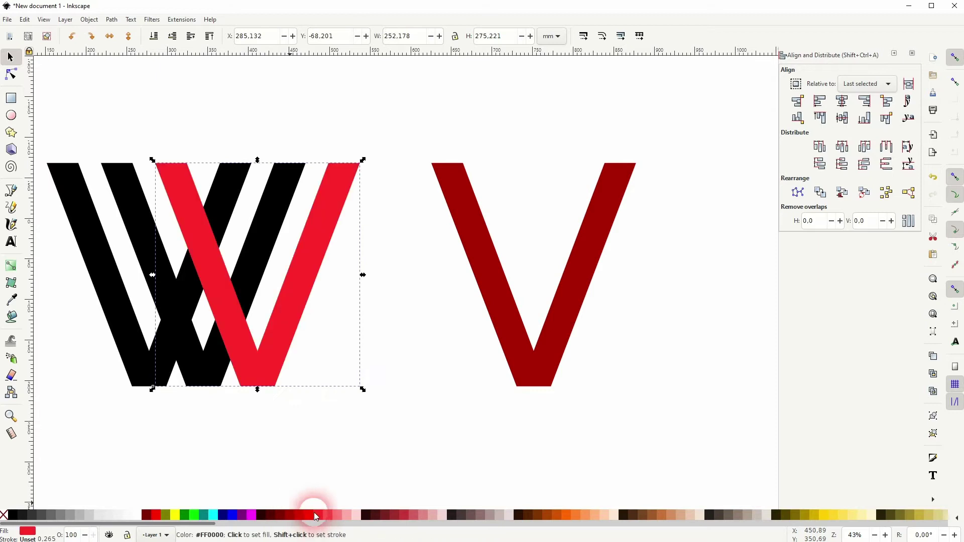
drag(297, 374, 444, 331)
click(226, 359)
click(327, 514)
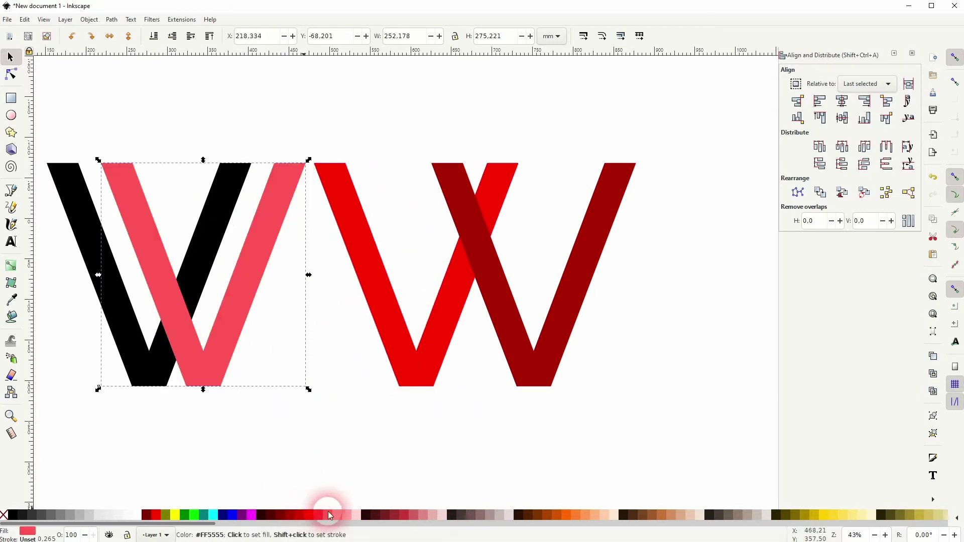
drag(254, 340, 395, 341)
Step: Fill the last black V light pink and move it right so it overlaps the other coloured Vs
click(147, 365)
click(345, 516)
drag(194, 329, 323, 326)
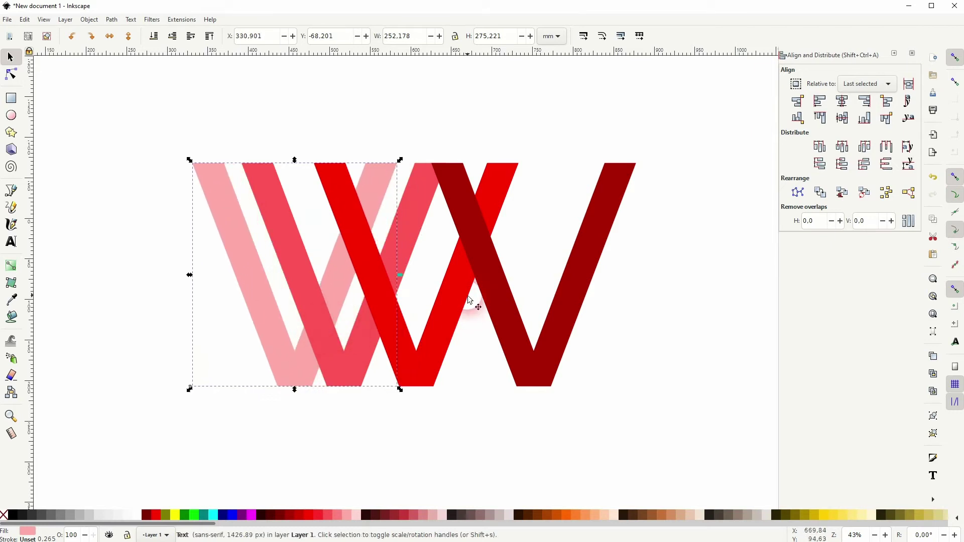
Step: Move the dark red V left over the bright red one and distribute the four Vs evenly by their horizontal centres
drag(504, 303, 432, 301)
drag(119, 461, 727, 101)
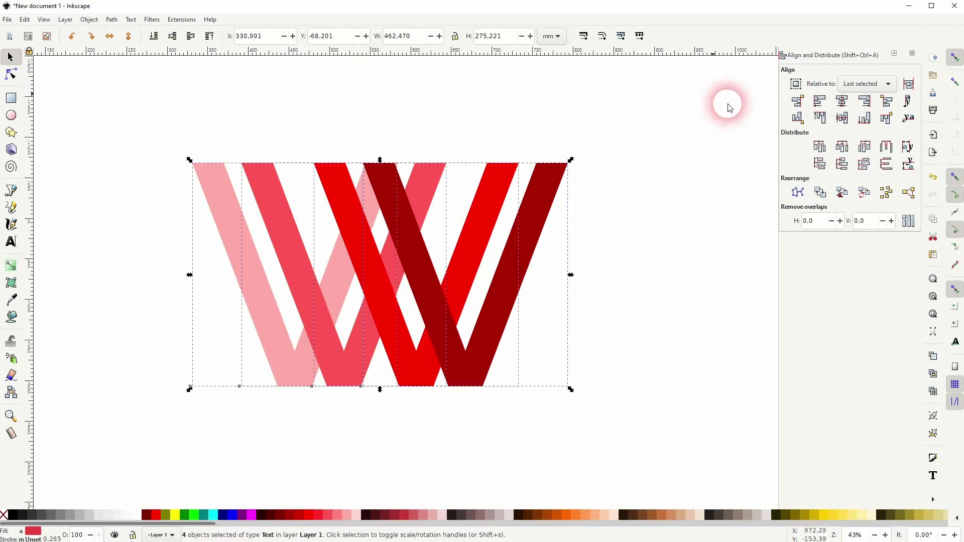
click(843, 147)
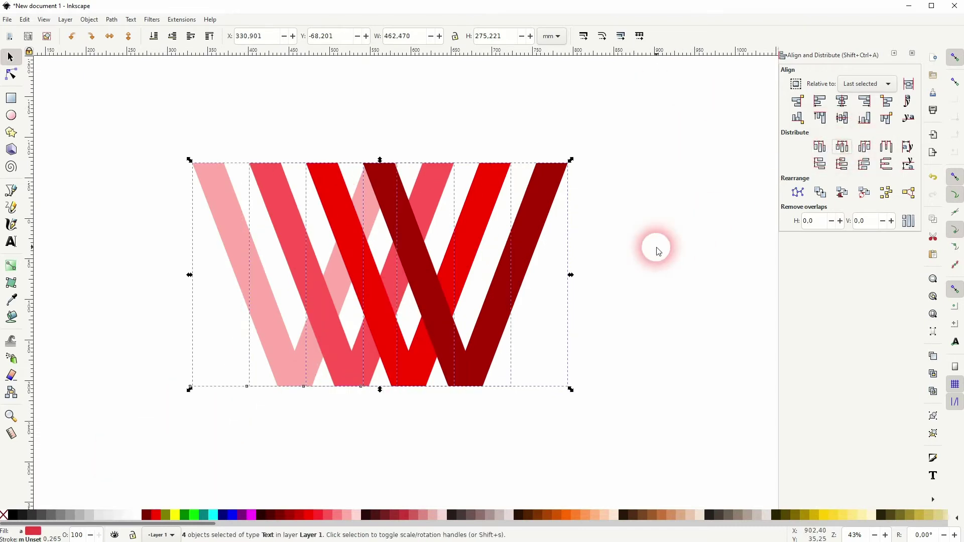
key(Escape)
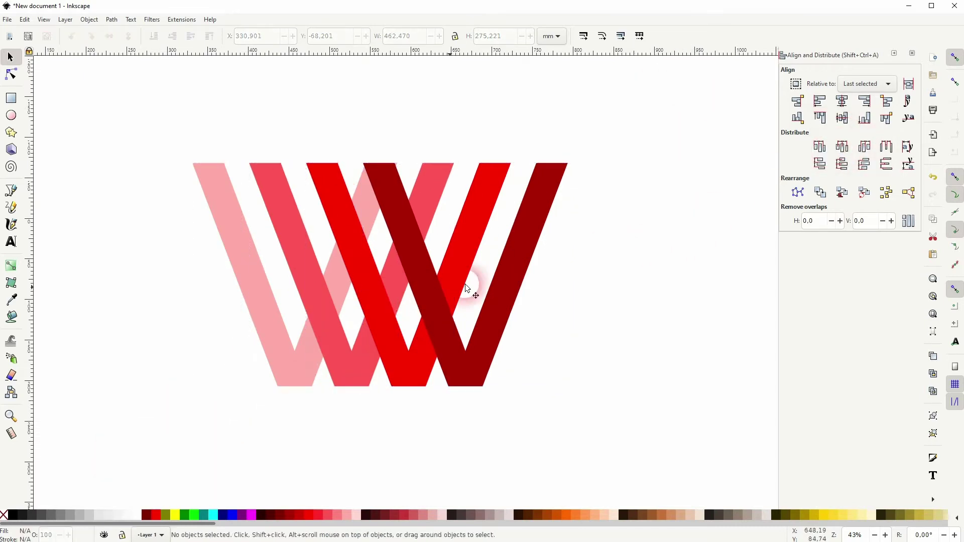
Step: Nudge the dark red V until its upper-left corner meets the light pink V's upper-right corner, and redistribute all four letters evenly
scroll(381, 169, up, 4)
click(391, 173)
drag(391, 171, 393, 171)
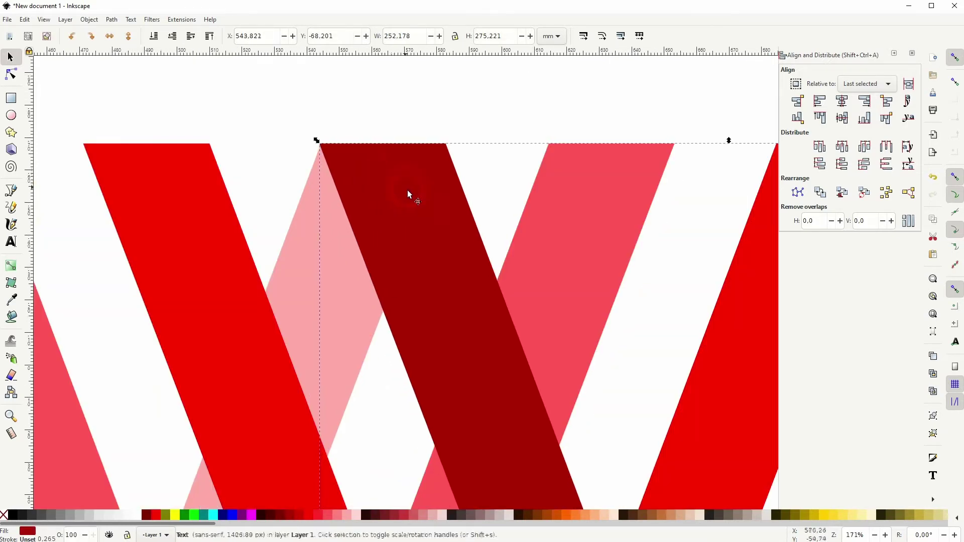
drag(413, 201, 414, 202)
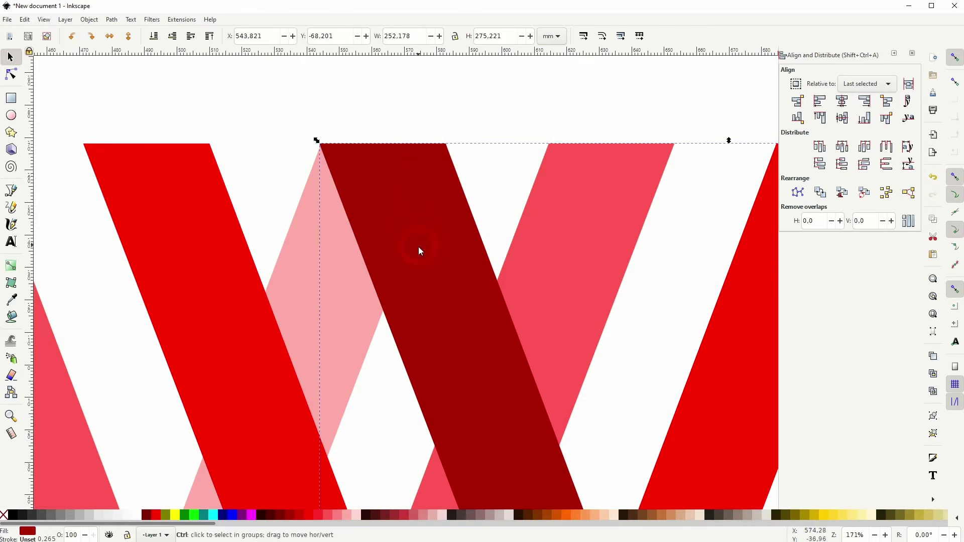
scroll(418, 246, down, 4)
drag(163, 464, 789, 149)
click(678, 237)
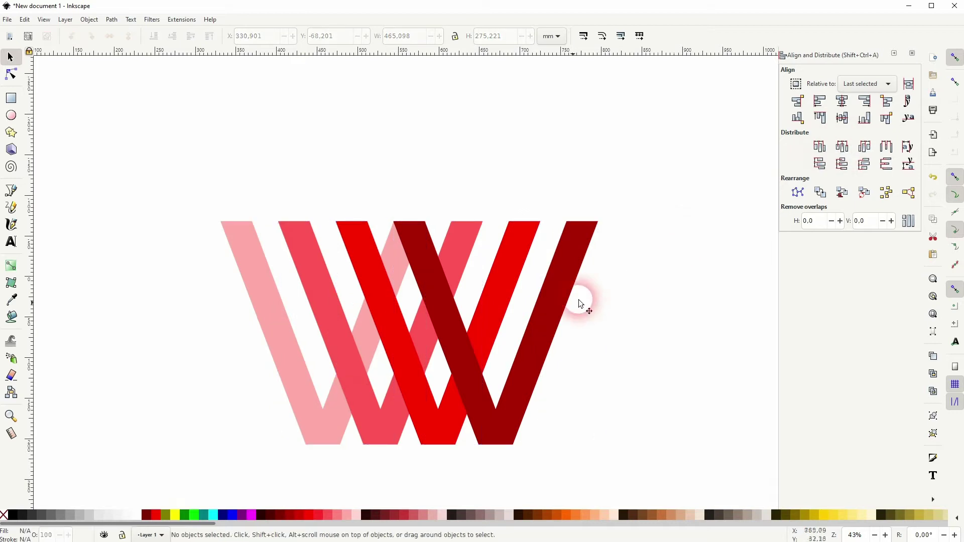
Step: Add a new bold sans-serif text letter V in the empty area right of the coloured monogram
drag(564, 355, 432, 343)
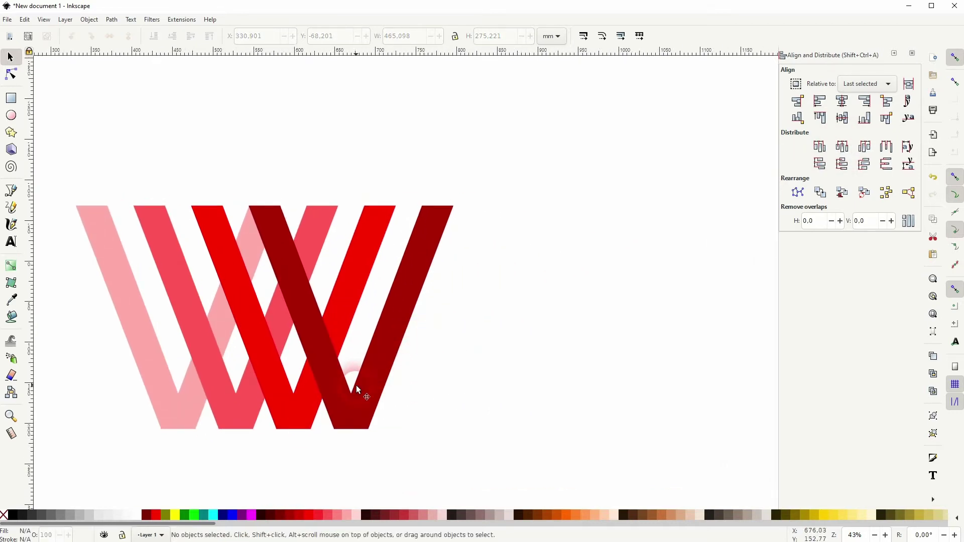
scroll(378, 387, down, 1)
drag(528, 353, 431, 335)
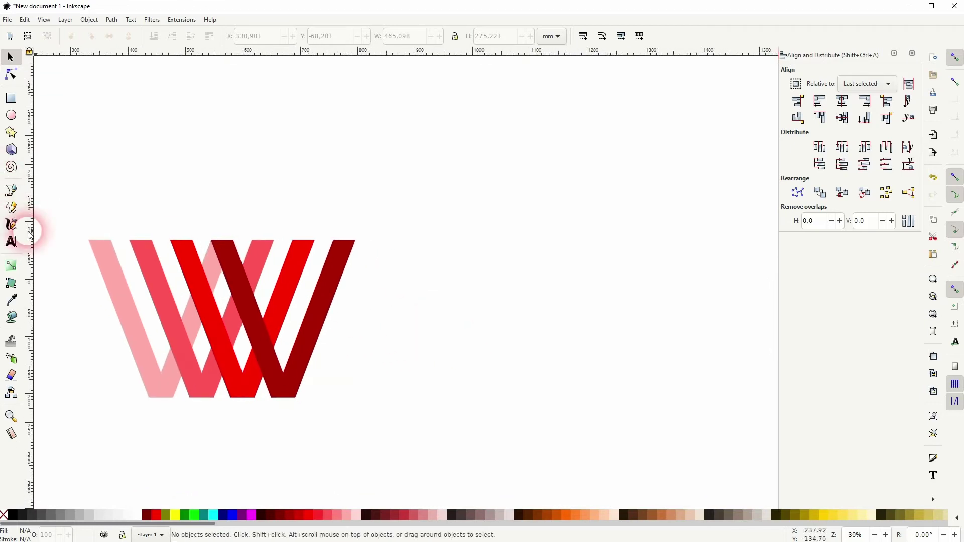
click(7, 247)
click(482, 299)
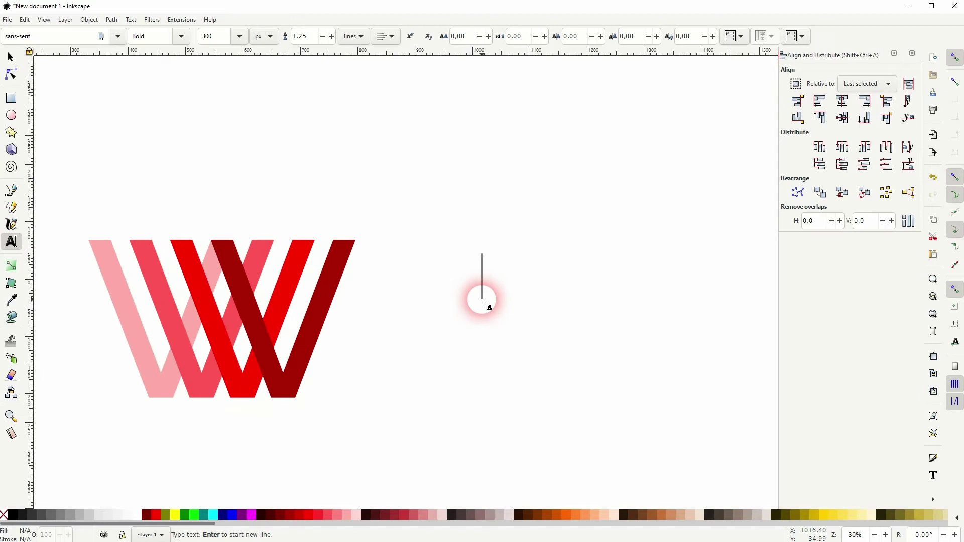
text(V)
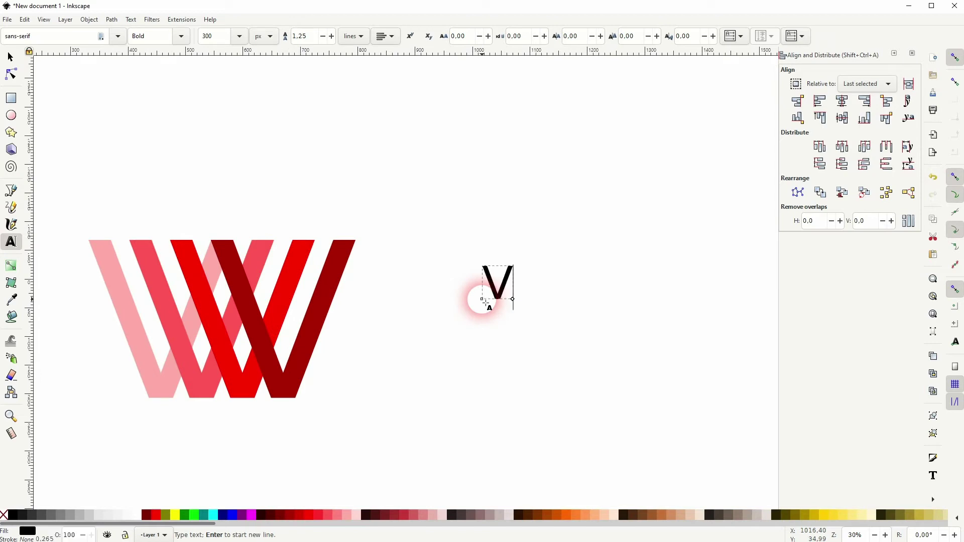
Step: Enlarge the new black V to about 247 × 270 mm and lower it level with the coloured monogram
click(11, 59)
drag(515, 282, 557, 287)
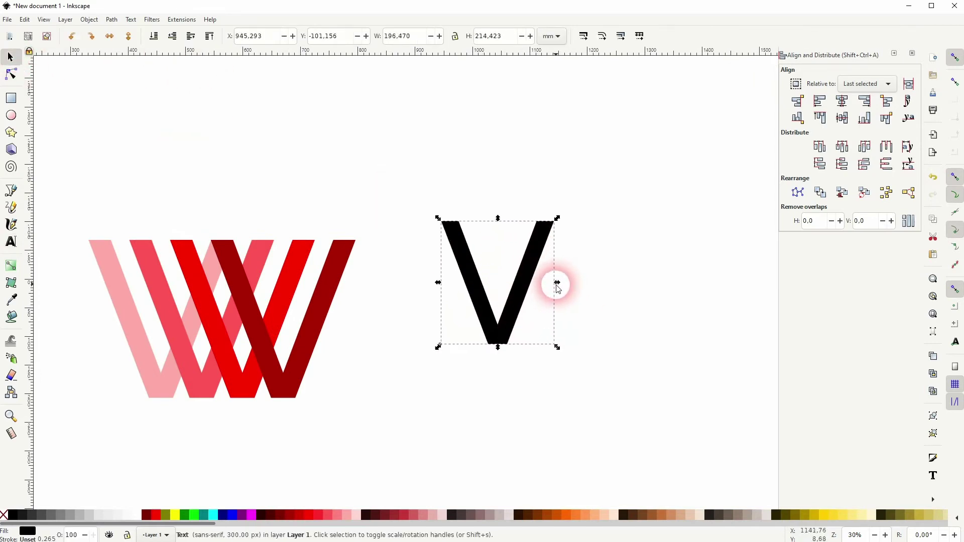
drag(499, 336, 510, 371)
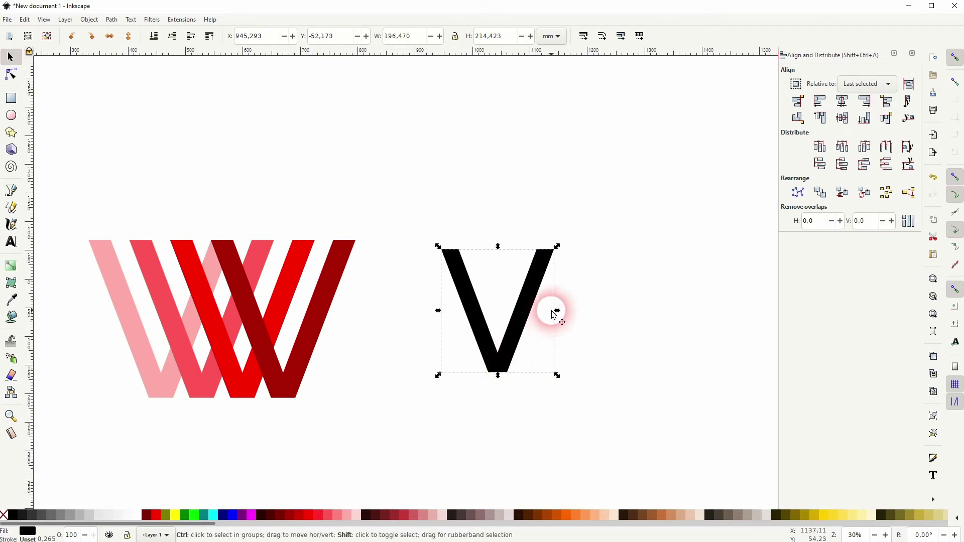
drag(556, 312, 571, 313)
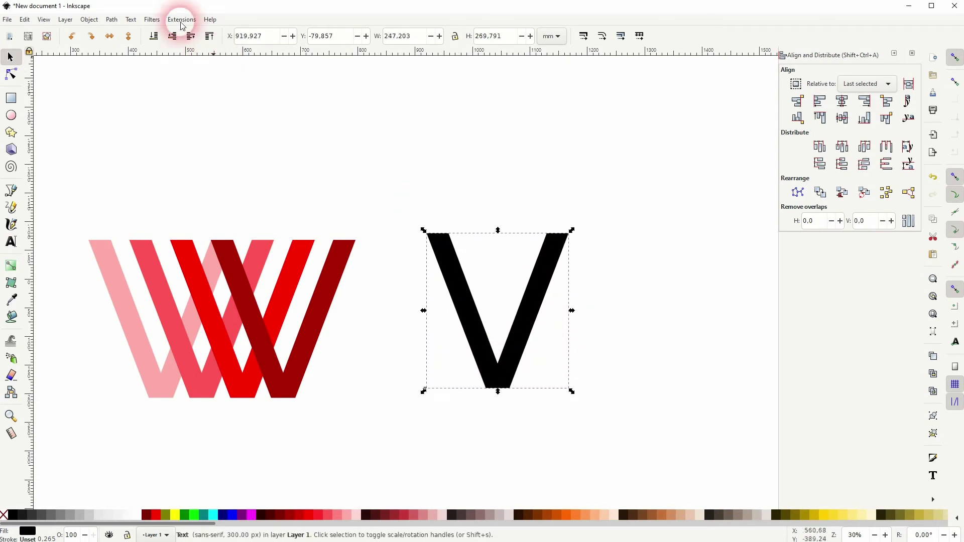
Step: Open the Text and Font settings for the black V
click(131, 19)
click(150, 31)
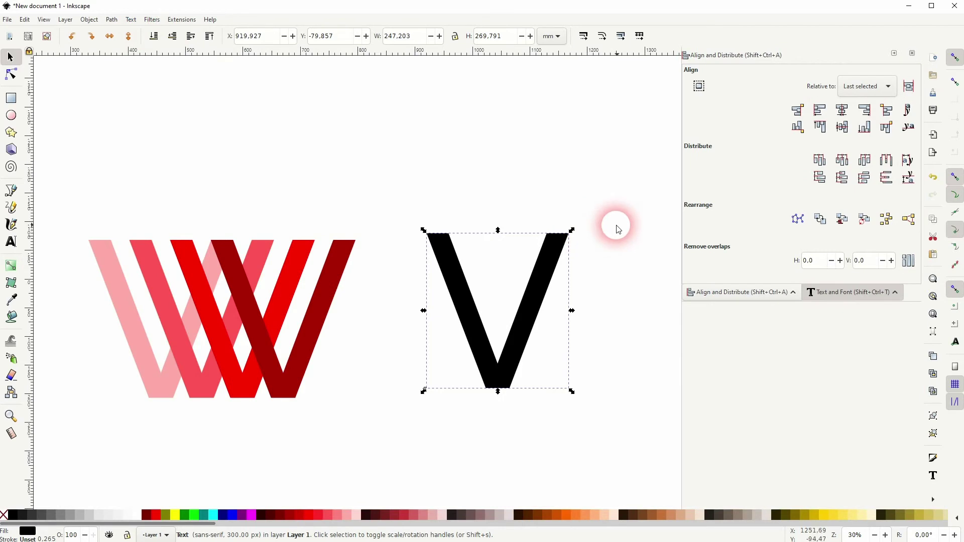
click(841, 297)
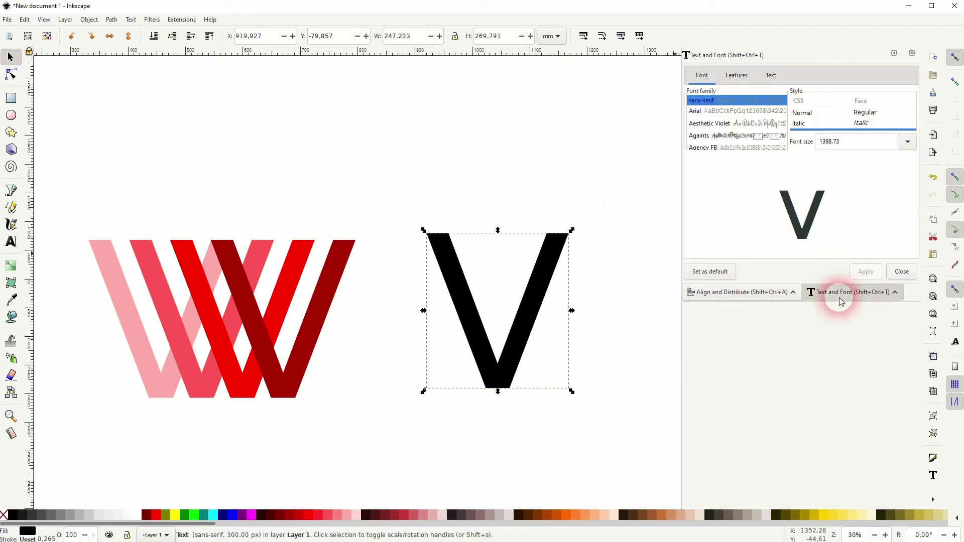
Step: Try the Regular style of sans-serif on the black V and preview the Aesthetic Violet font
click(870, 116)
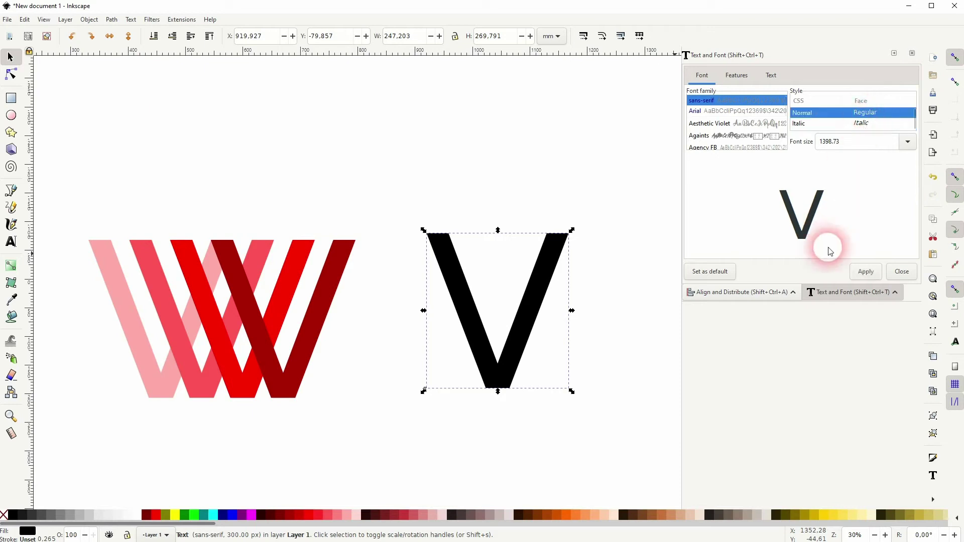
click(868, 274)
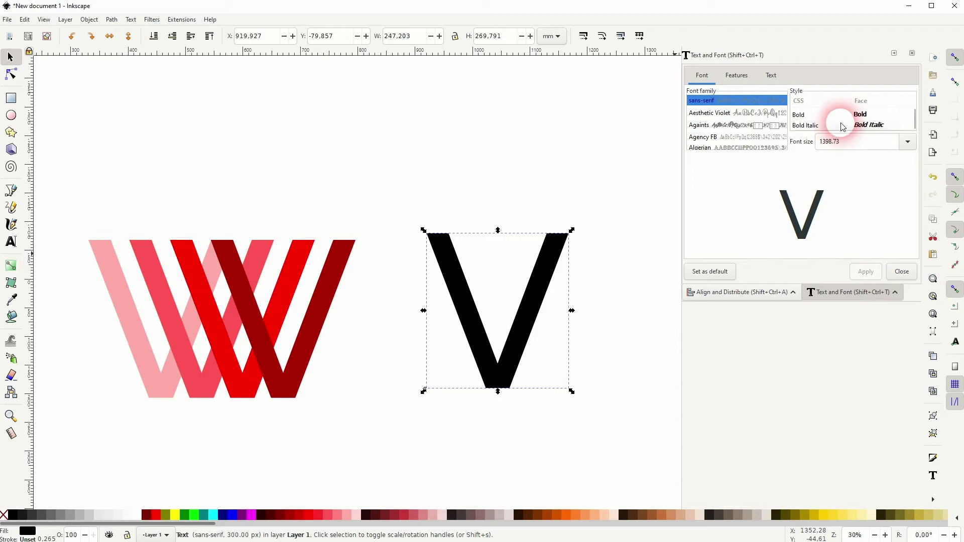
click(715, 114)
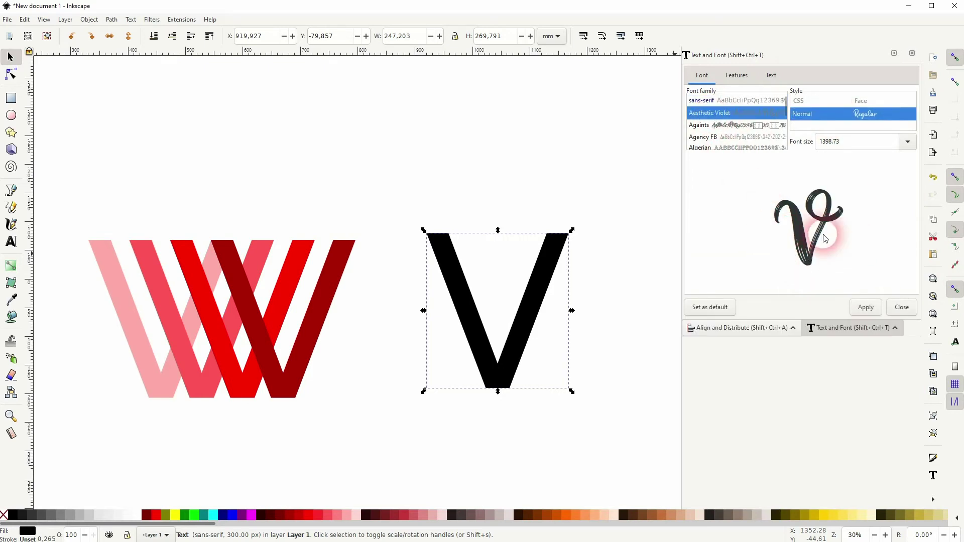
Step: Apply the Arial font in the Condensed Narrow style to the black V
scroll(718, 128, down, 3)
scroll(739, 132, down, 2)
click(728, 130)
click(861, 113)
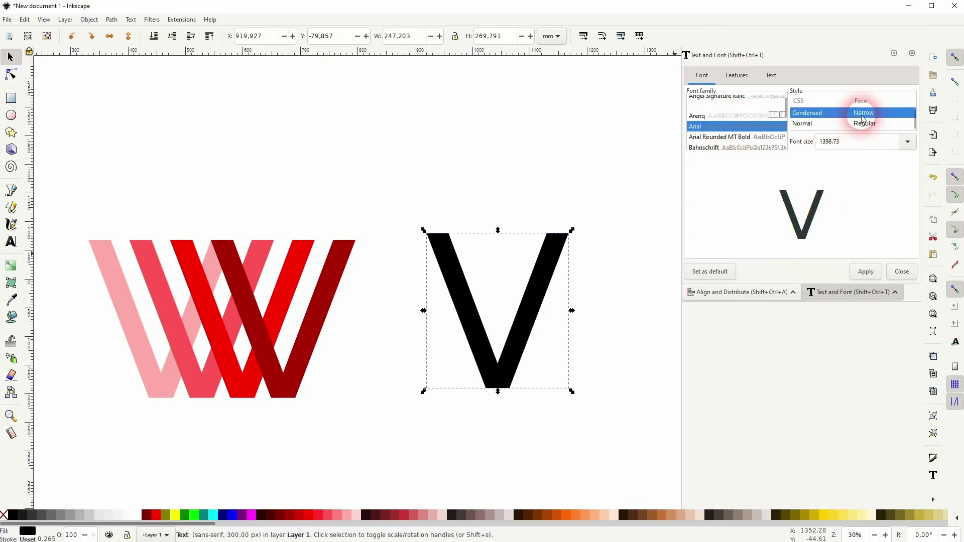
click(866, 271)
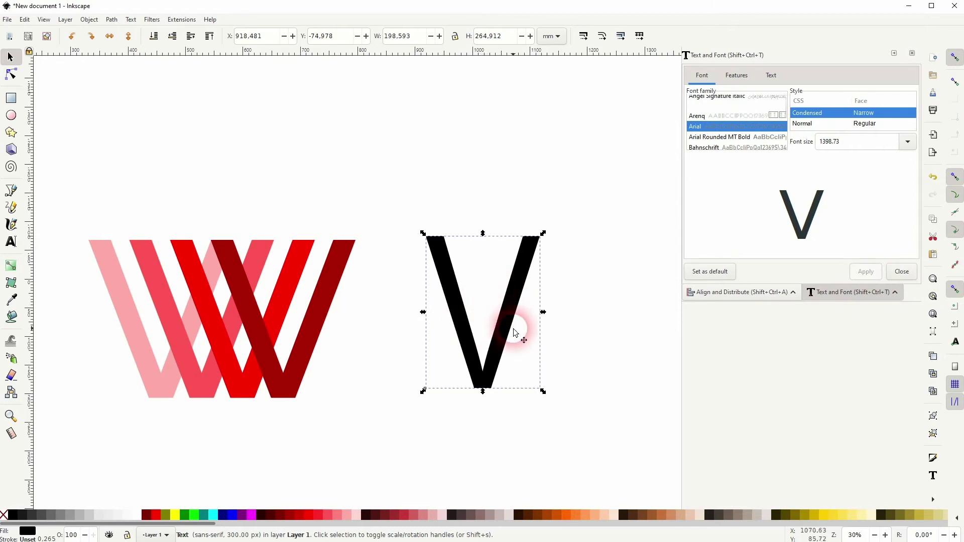
Step: Duplicate the black Arial V three times and spread the copies horizontally into an overlapping row of four
key(ctrl+d)
drag(508, 325, 602, 340)
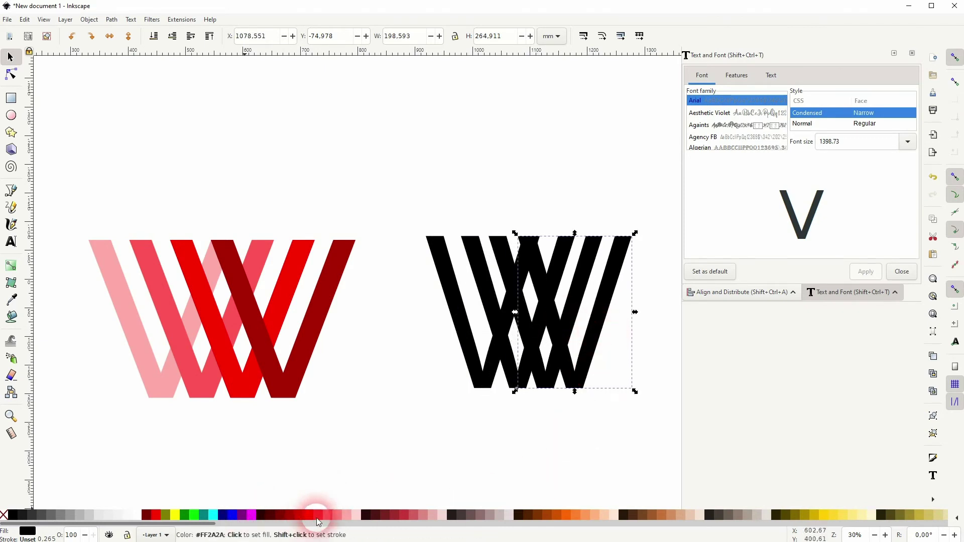
Step: Fill the rightmost black V with dark blue from the colour palette
drag(189, 523, 389, 535)
scroll(416, 524, right, 6)
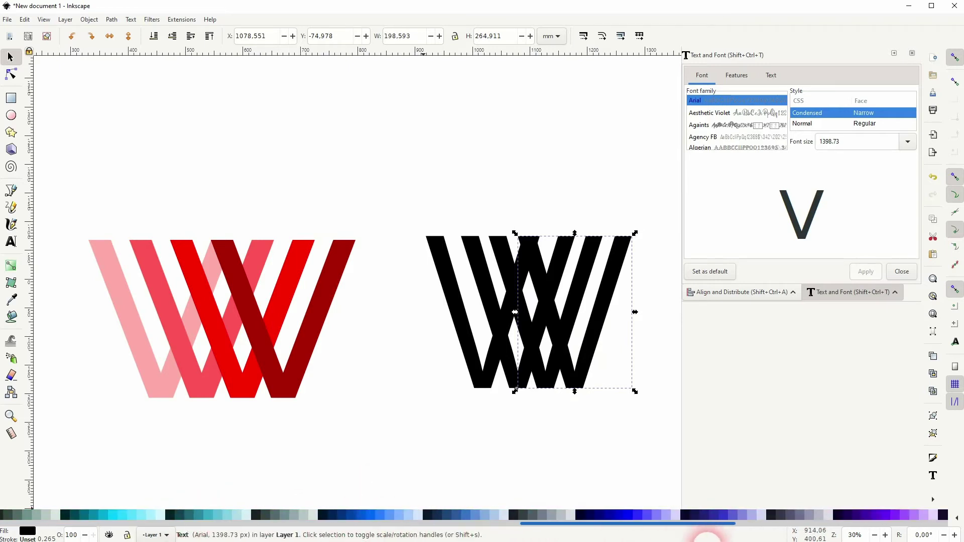
click(416, 519)
click(538, 394)
click(565, 386)
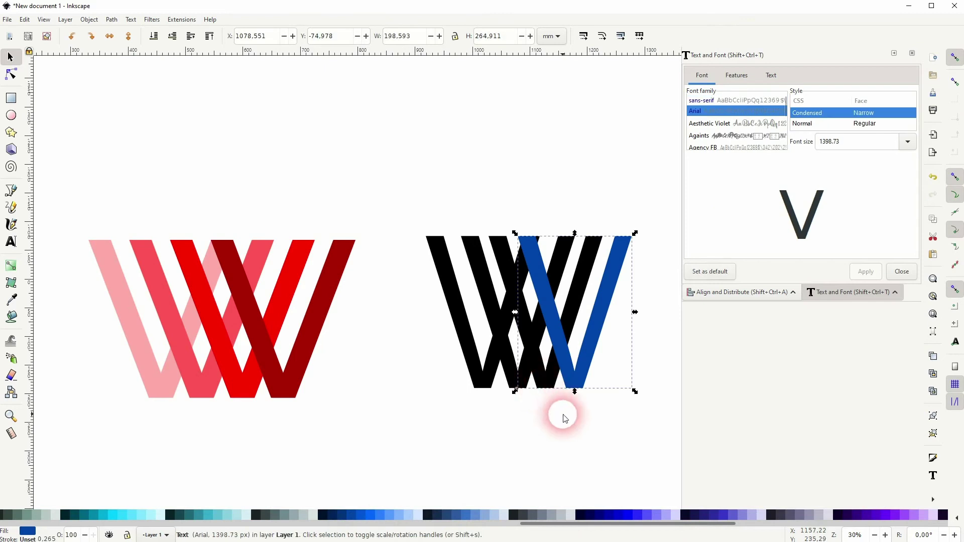
Step: Move the dark blue V clear of the others, then fill the neighbouring V with bright blue and shift it right
drag(567, 382, 655, 380)
scroll(502, 384, right, 5)
click(366, 386)
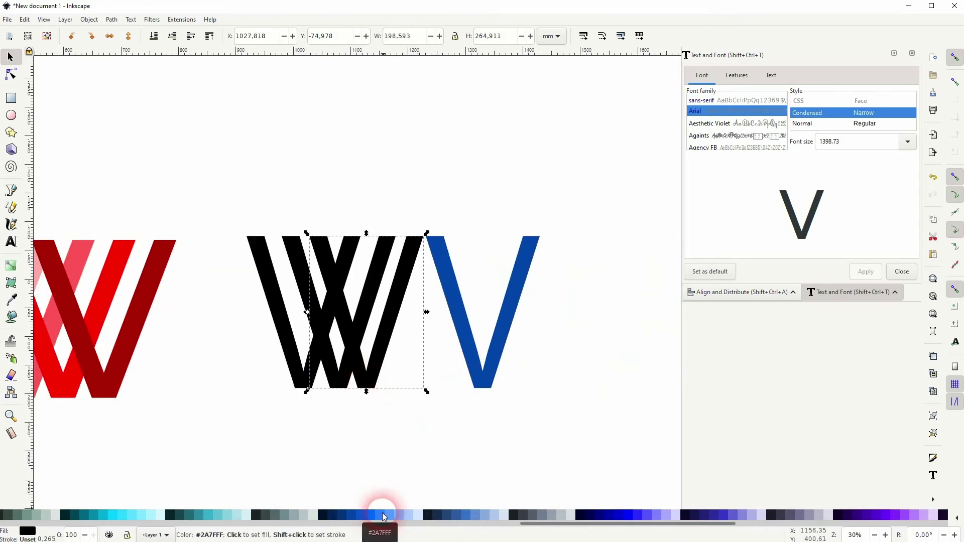
click(383, 518)
drag(382, 371, 462, 372)
Step: Fill the two remaining black Vs with progressively lighter blues, spacing them apart so the leftmost is the palest
click(345, 366)
click(388, 514)
drag(355, 366, 398, 366)
click(318, 366)
click(405, 515)
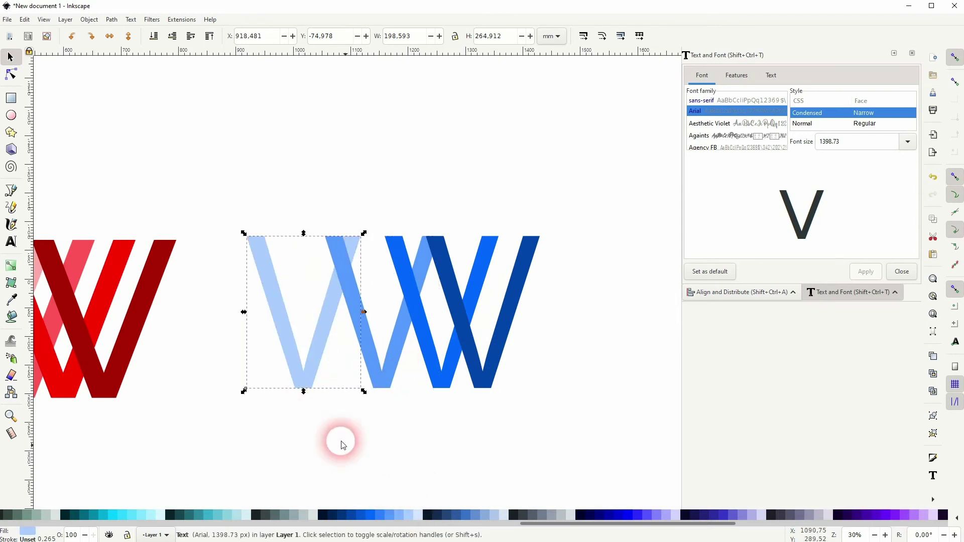
Step: Pull the four blue Vs together into an overlapping row about 364 mm wide, graded from lightest to darkest
drag(484, 382, 399, 375)
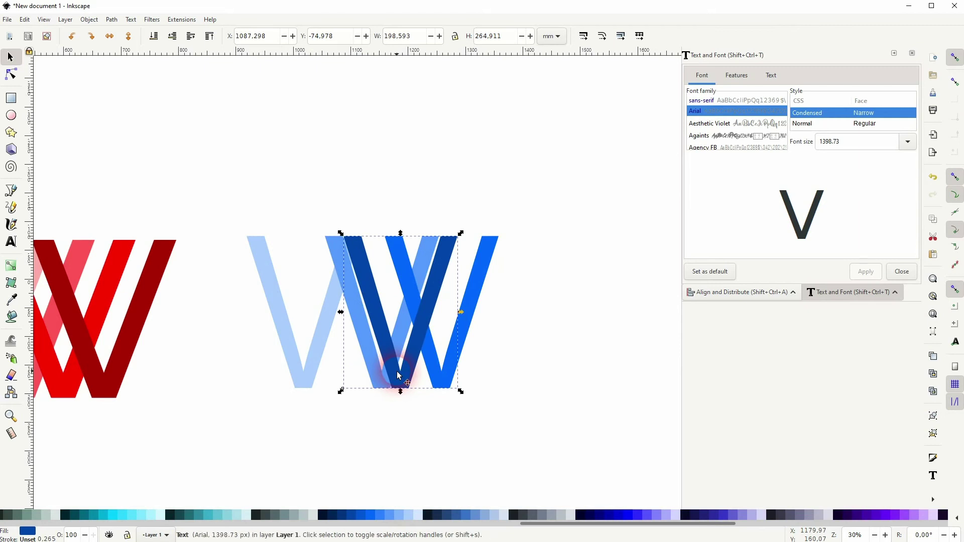
click(462, 360)
drag(457, 361, 577, 367)
drag(381, 384, 334, 383)
drag(447, 378, 372, 383)
drag(510, 378, 387, 379)
Step: Distribute the four blue Vs evenly by their horizontal centres
drag(204, 425, 567, 168)
click(757, 291)
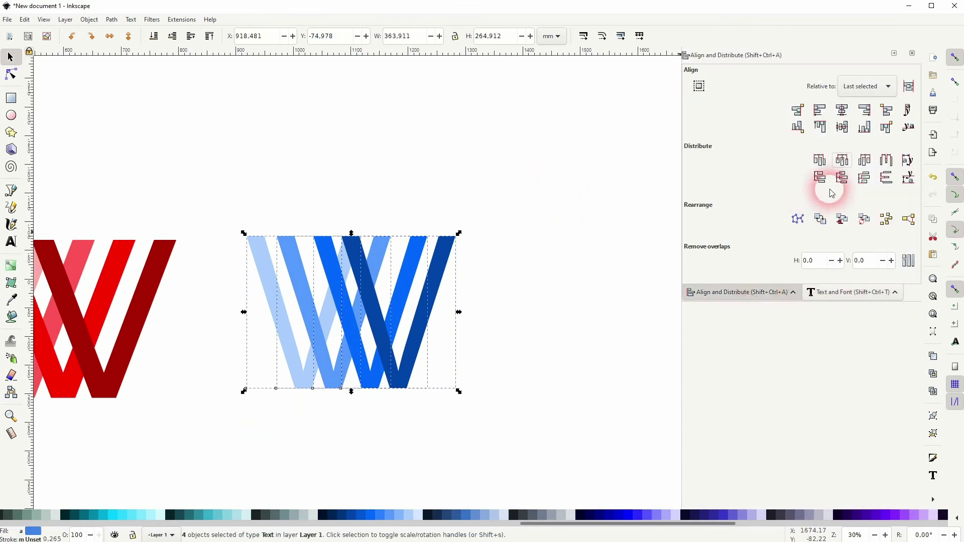
click(843, 160)
click(236, 361)
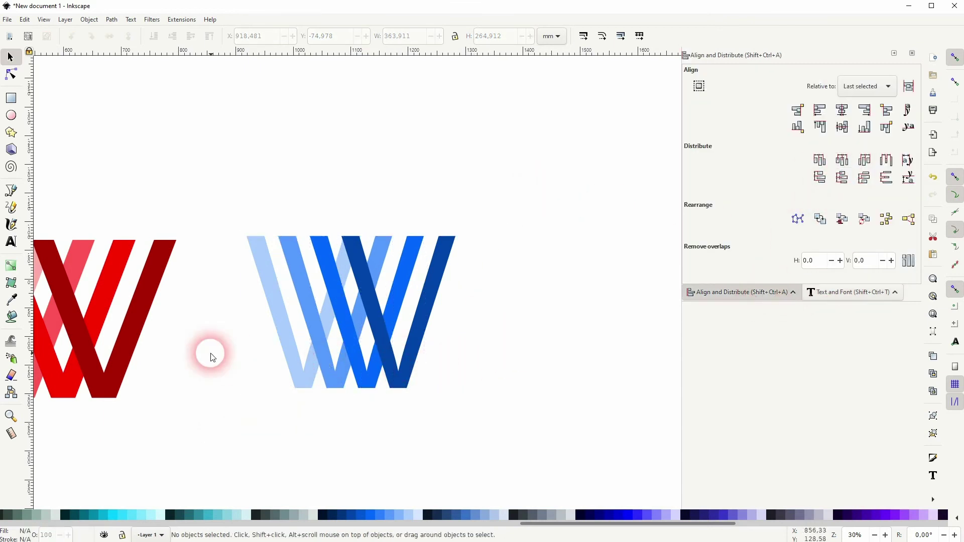
Step: Move the whole blue monogram horizontally closer to the red one, to about X 844 mm
drag(236, 361, 352, 357)
drag(349, 408, 624, 187)
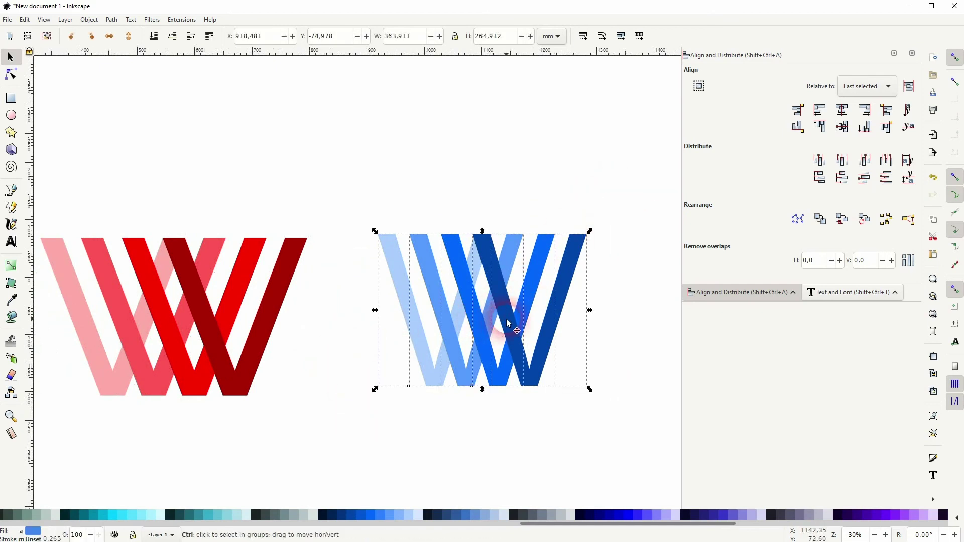
drag(508, 323, 464, 322)
click(438, 429)
drag(342, 413, 362, 413)
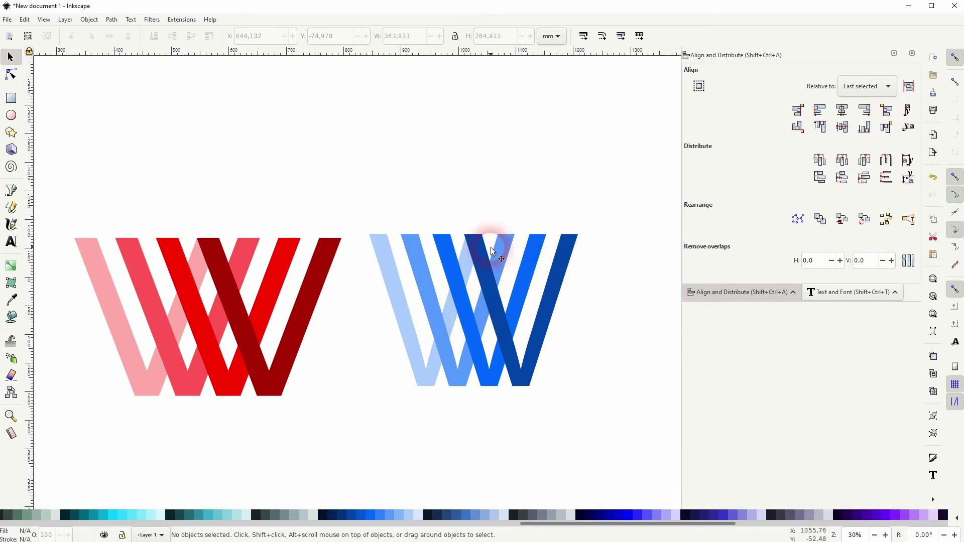
Step: Shift the darkest blue V horizontally to about X 1013.34 mm so its upper-left corner meets the palest V's upper-right corner
ctrl+scroll(505, 259, up, 5)
mouse_move(420, 242)
mouse_down()
mouse_move(439, 245)
mouse_move(409, 233)
mouse_move(428, 189)
mouse_up()
click(437, 114)
click(512, 139)
ctrl+scroll(393, 202, up, 3)
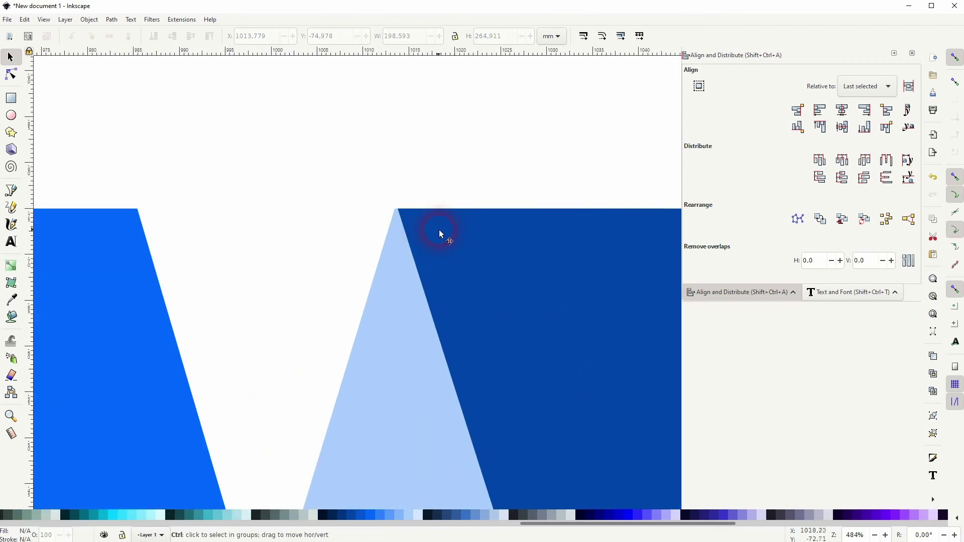
drag(435, 228, 430, 230)
ctrl+scroll(445, 261, down, 7)
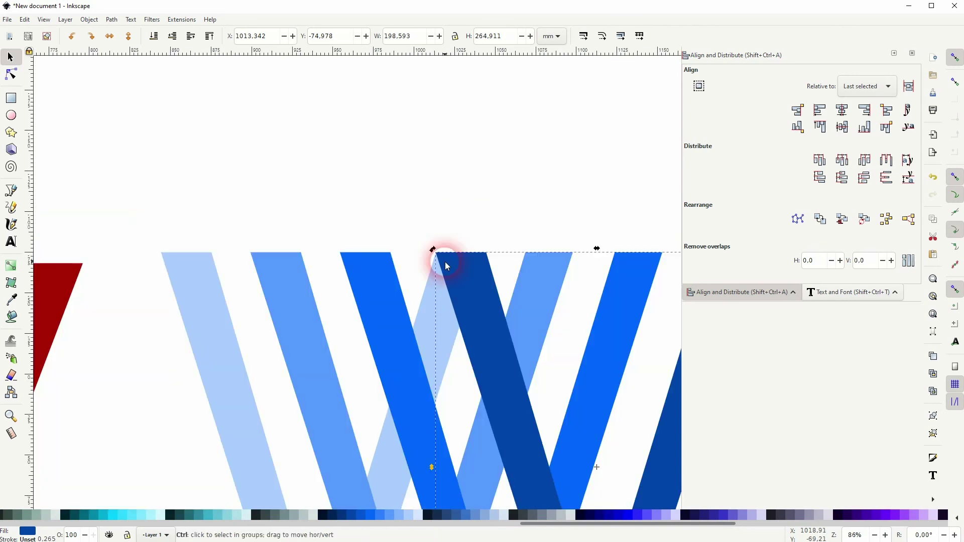
Step: Convert the four blue text Vs to paths
drag(281, 486, 669, 209)
click(112, 19)
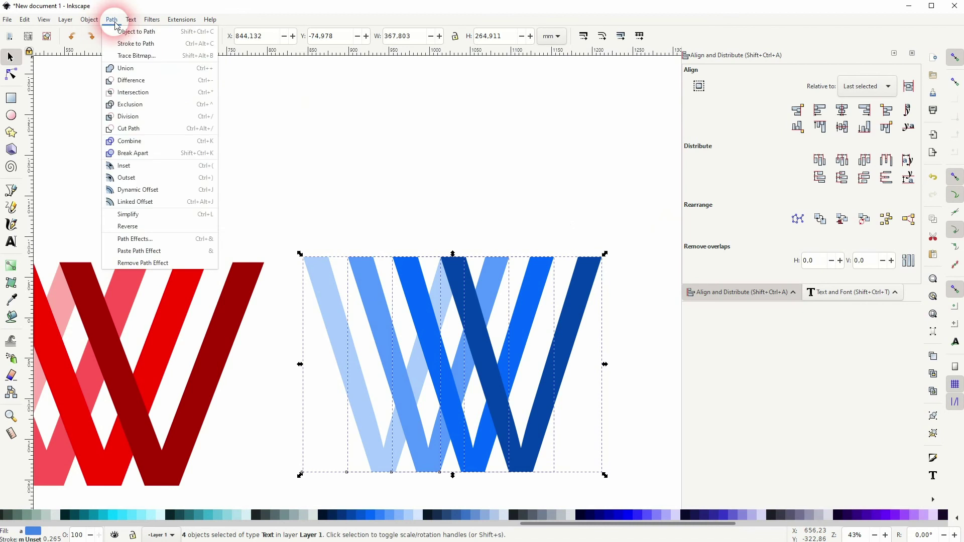
click(113, 31)
click(529, 205)
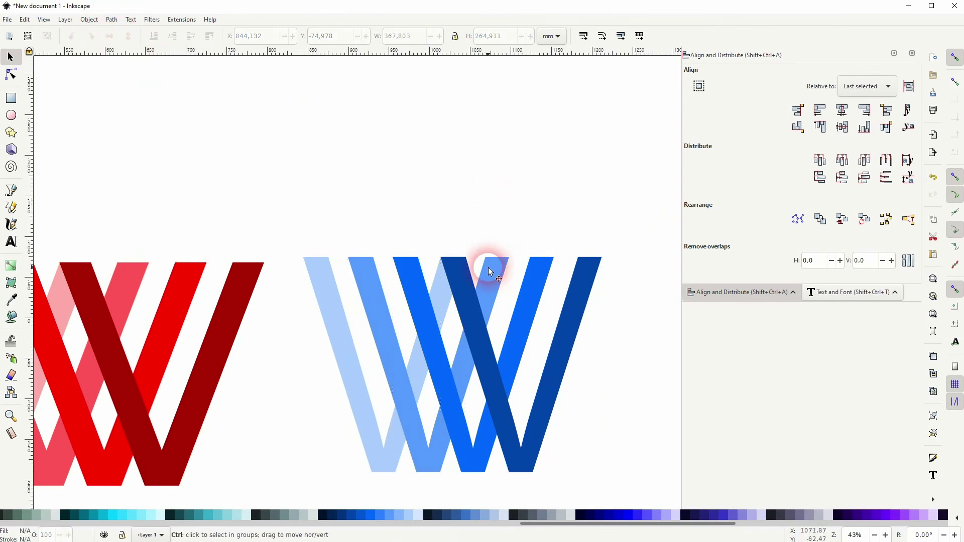
Step: Nudge the darkest blue V horizontally to about X 1013.45 mm to refine its corner contact with the palest V
ctrl+scroll(462, 276, up, 5)
ctrl+scroll(459, 189, up, 2)
mouse_move(420, 169)
mouse_down()
mouse_move(432, 171)
mouse_move(415, 168)
mouse_up()
ctrl+scroll(411, 224, down, 5)
ctrl+scroll(412, 224, down, 3)
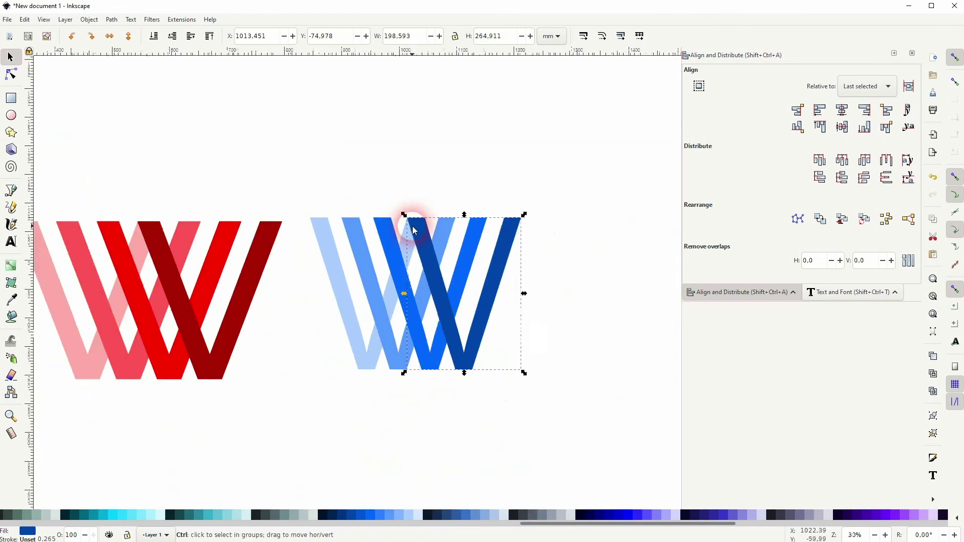
Step: Redistribute the four converted Vs evenly by their horizontal centres and check the corner alignment up close
drag(298, 390, 586, 171)
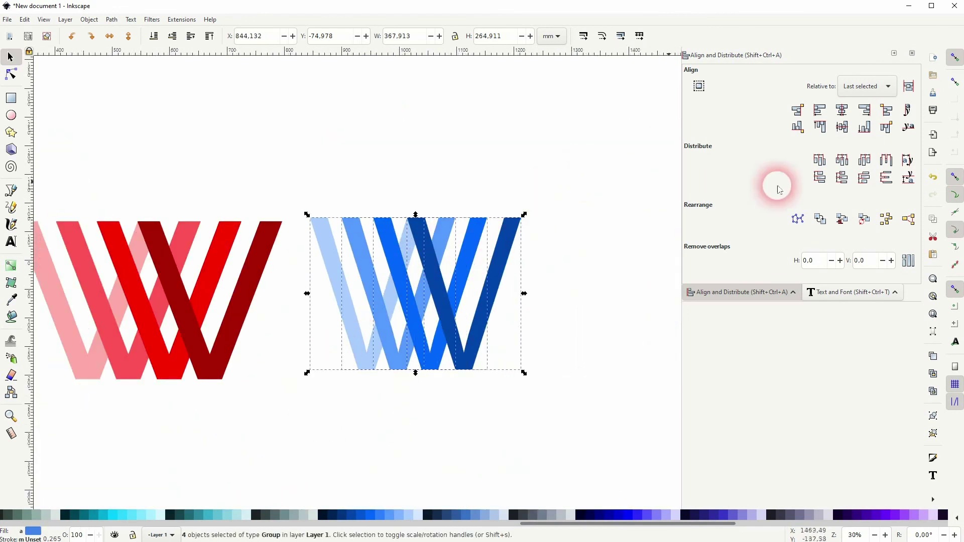
click(596, 269)
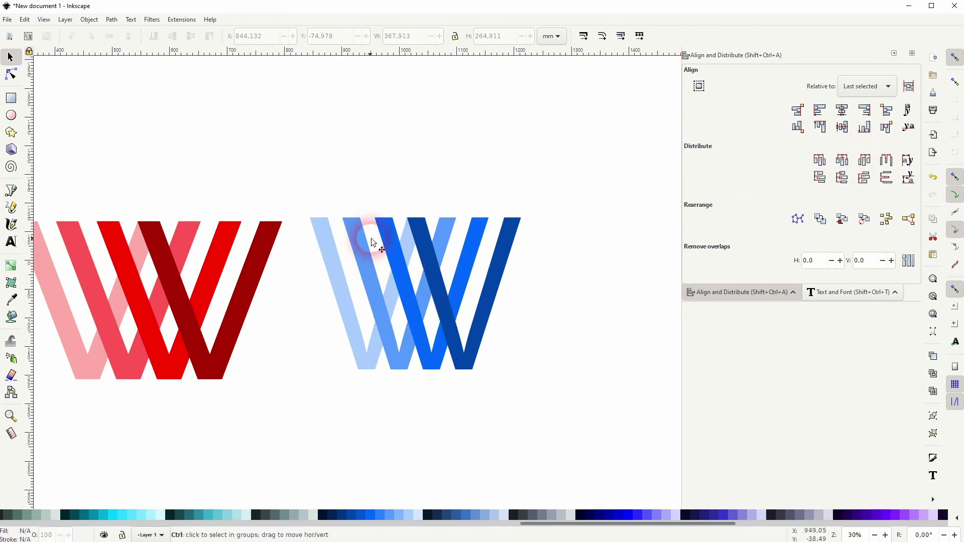
ctrl+scroll(417, 218, up, 7)
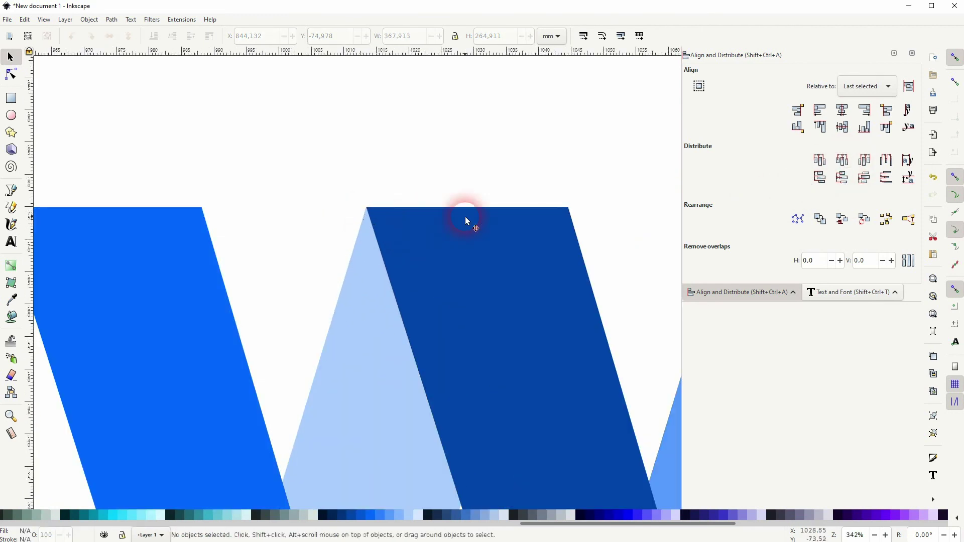
ctrl+scroll(549, 284, down, 2)
scroll(551, 297, down, 2)
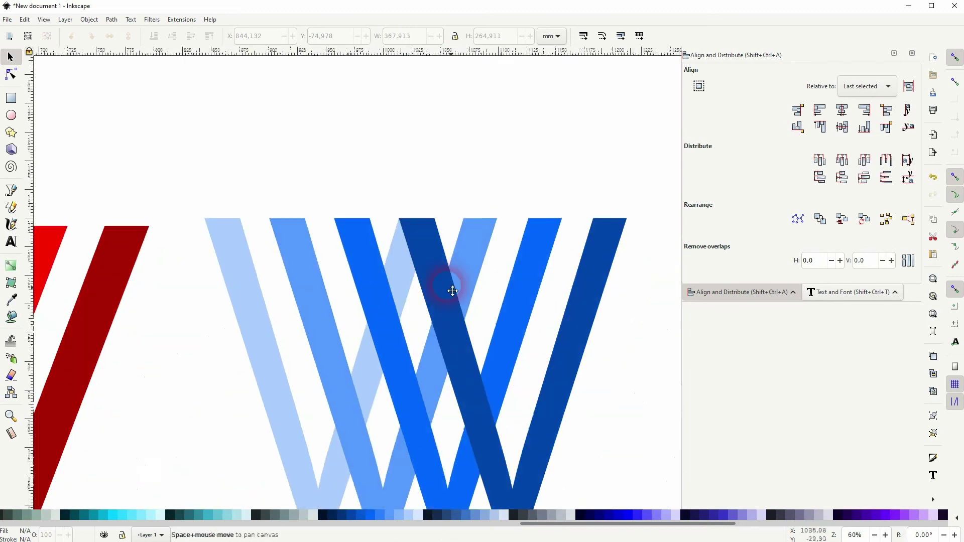